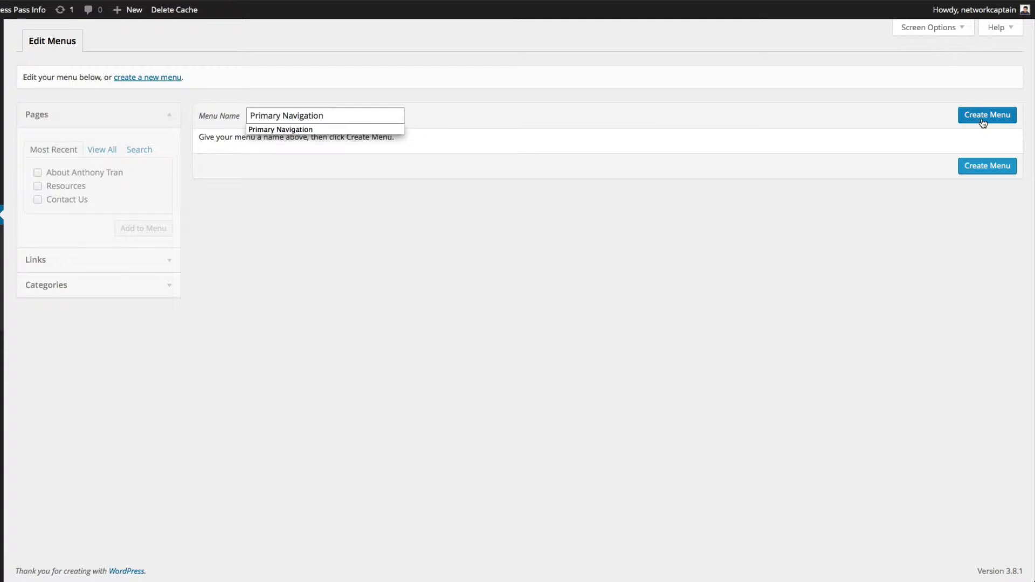
- Create the Primary Navigation menu and add the About, Resources and Contact Us pages to it
click(982, 122)
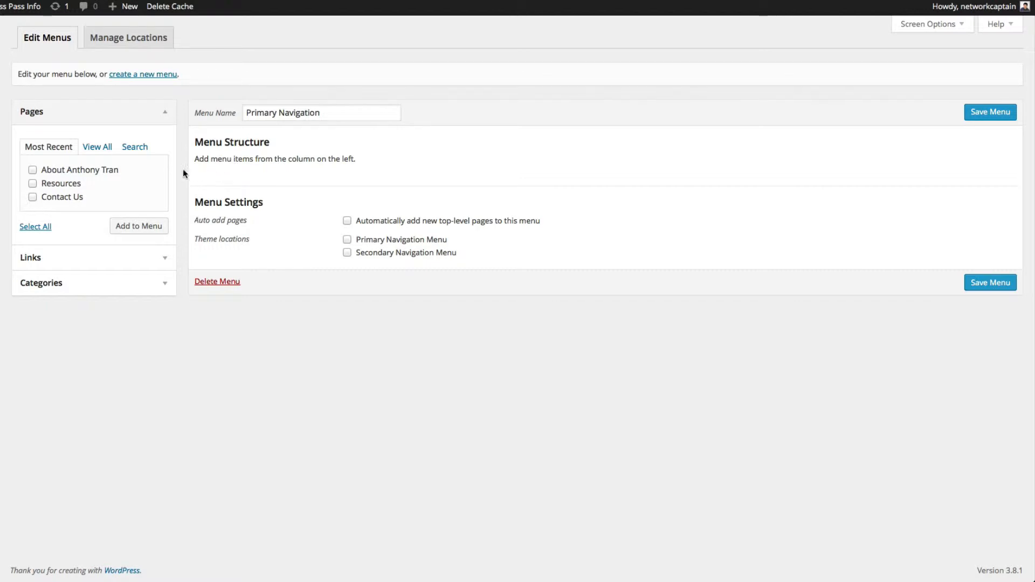
click(33, 171)
click(32, 184)
click(33, 197)
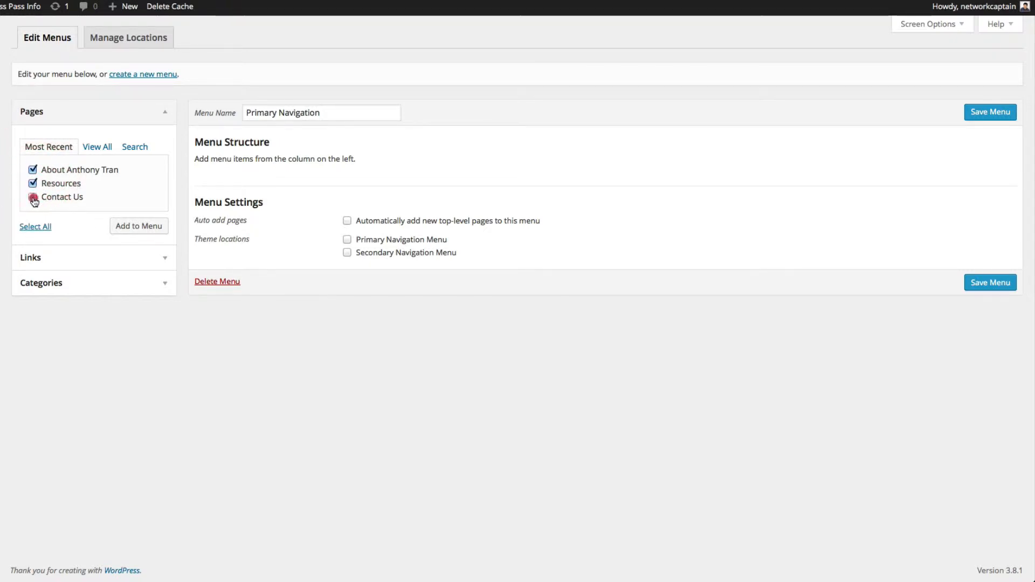
click(139, 229)
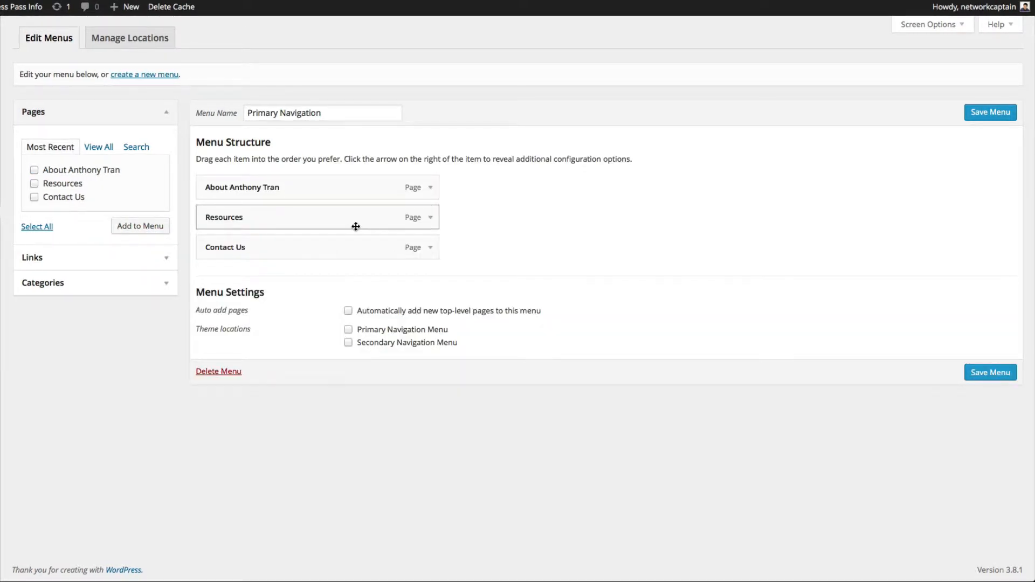
click(167, 260)
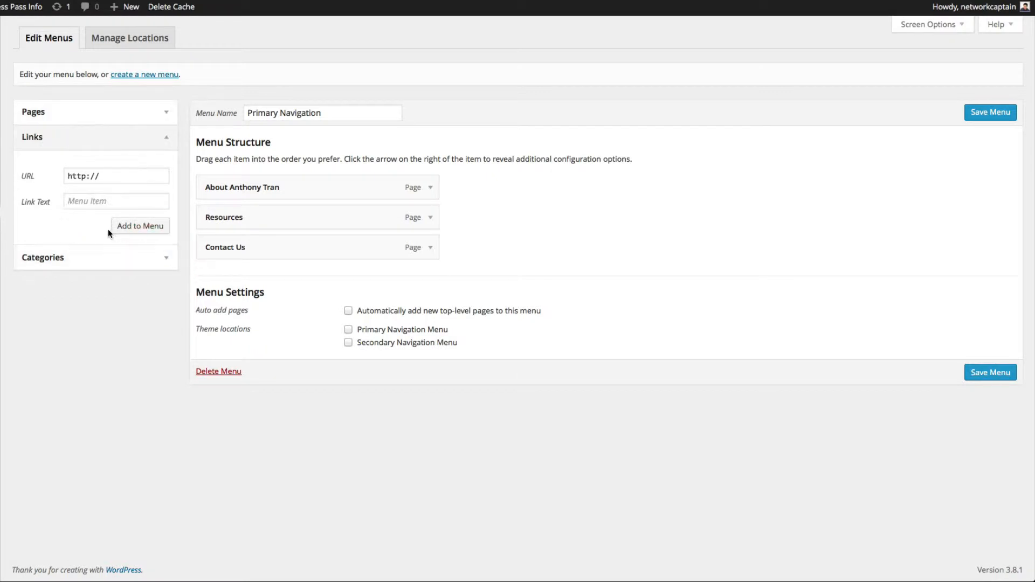
click(111, 179)
text(marketingacce)
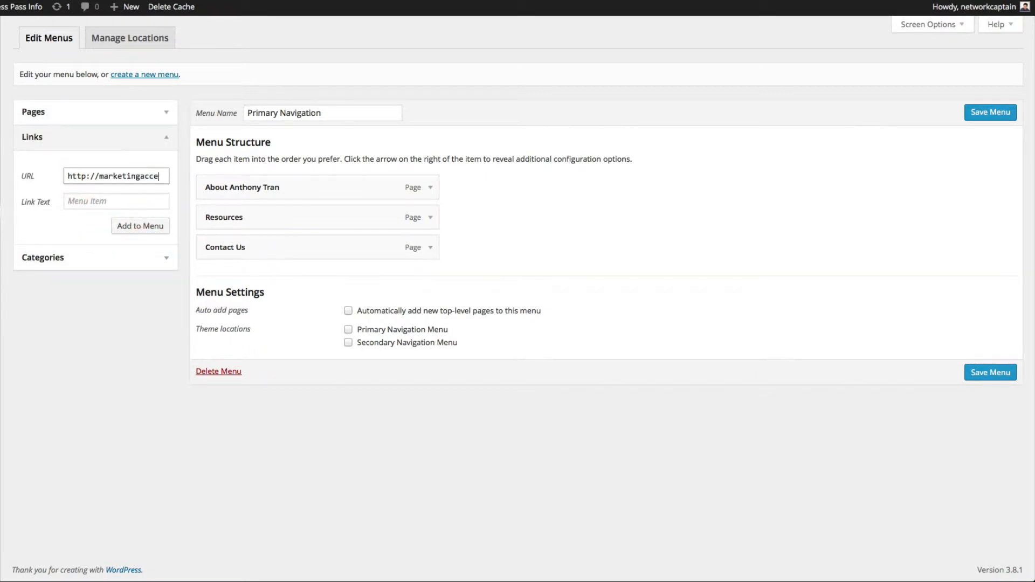
text(sspass.info)
click(116, 201)
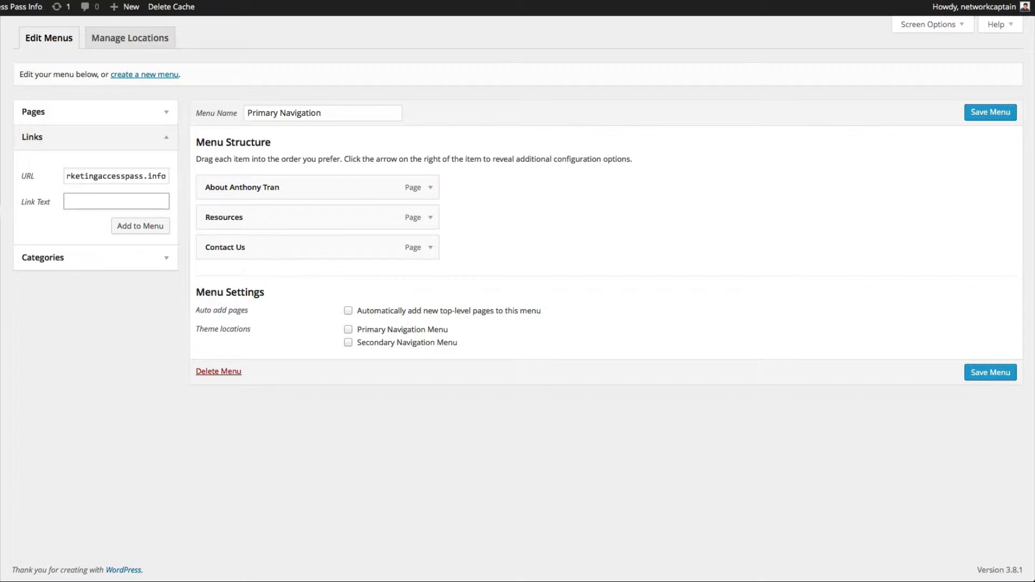
text(Home)
click(140, 226)
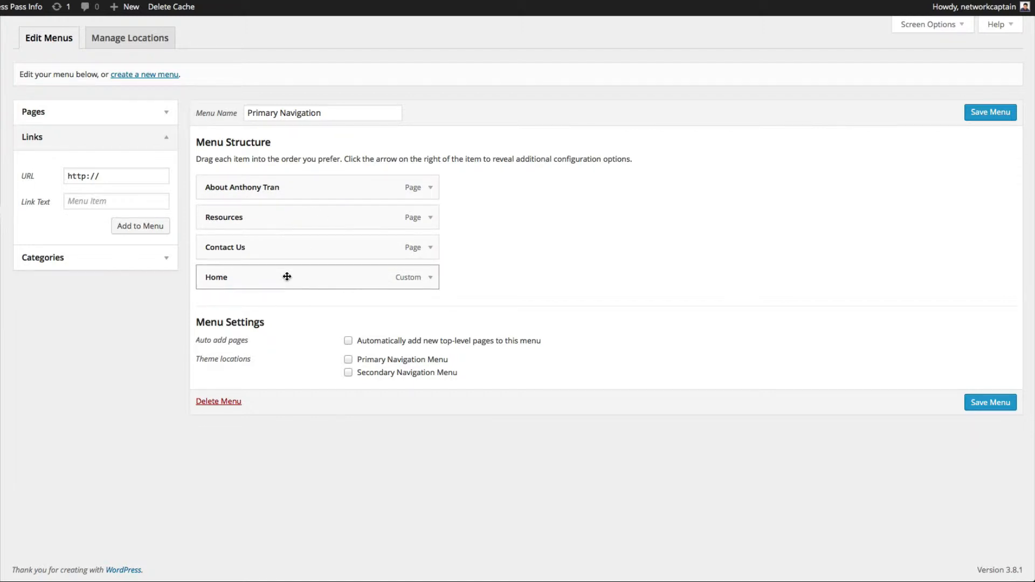
drag(287, 277, 287, 184)
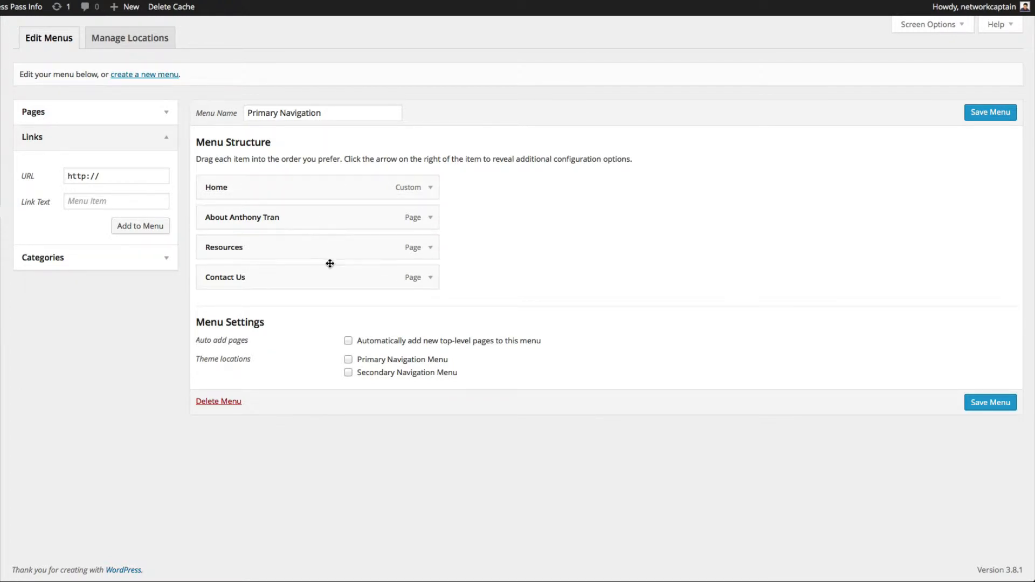
mouse_move(320, 219)
mouse_down()
mouse_move(319, 185)
mouse_move(326, 226)
mouse_move(326, 216)
mouse_up()
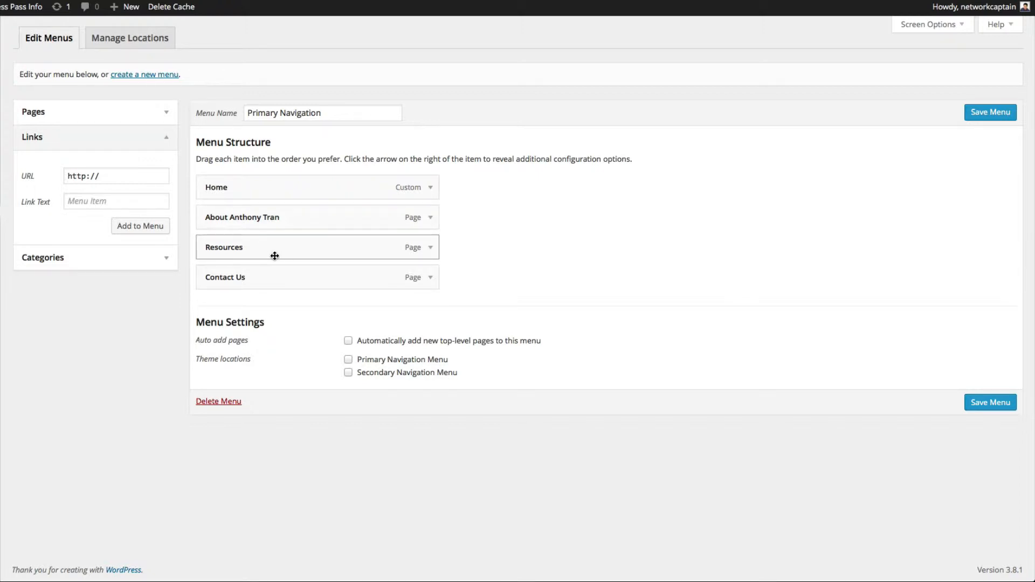
click(108, 176)
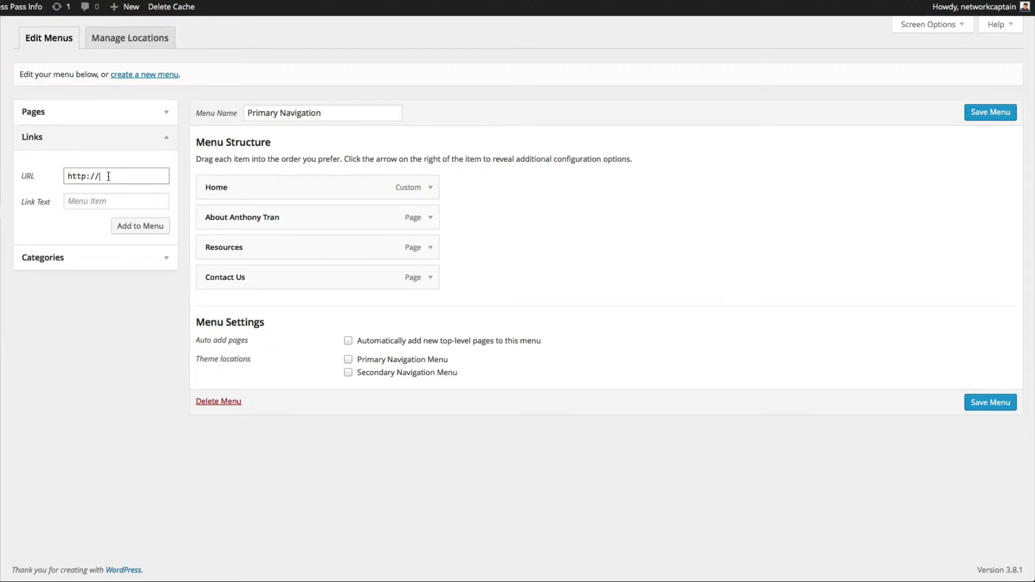
text(marketingaccess)
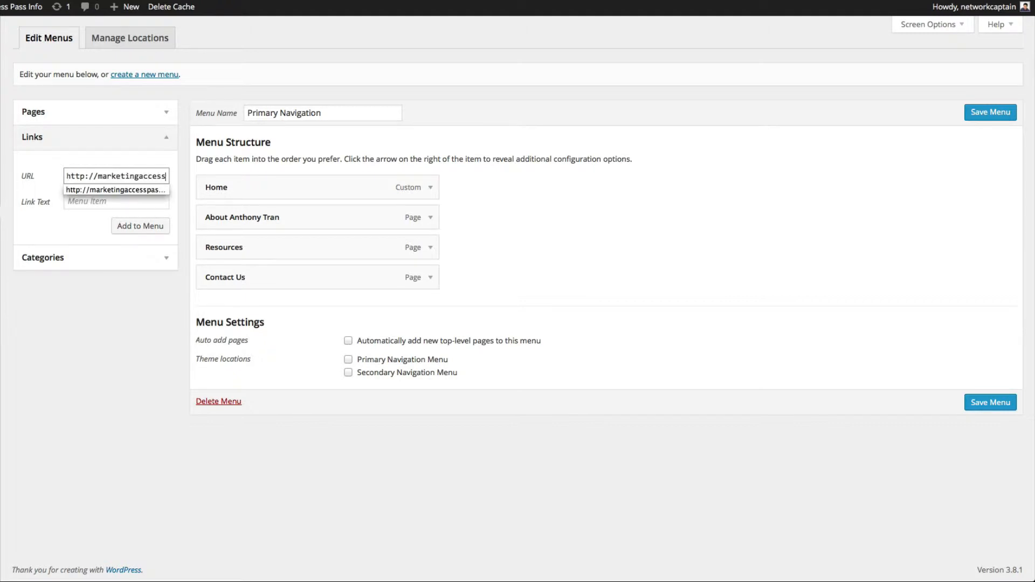
text(pass.info)
key(Tab)
text(Produc)
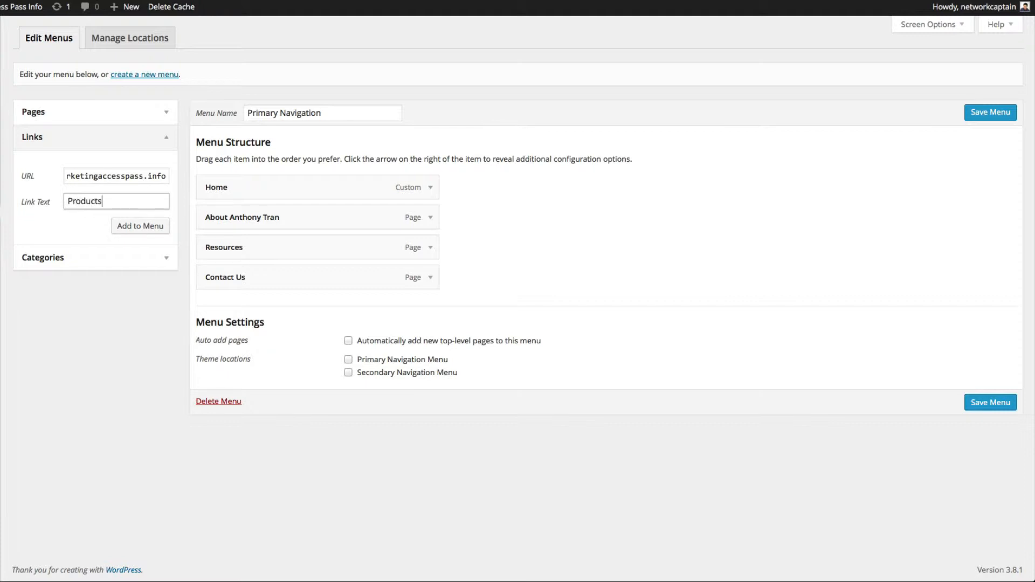
click(122, 225)
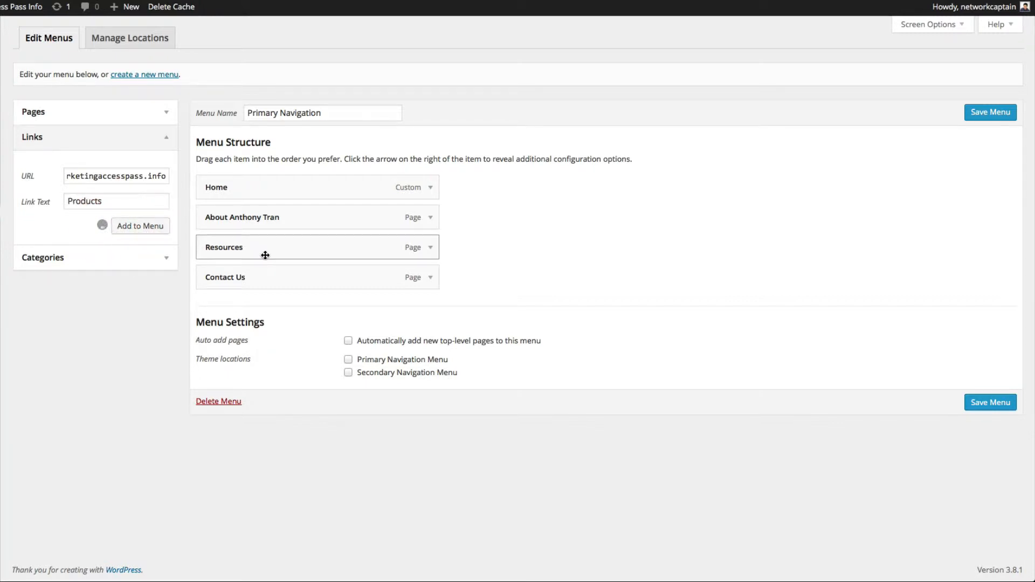
drag(277, 307, 300, 277)
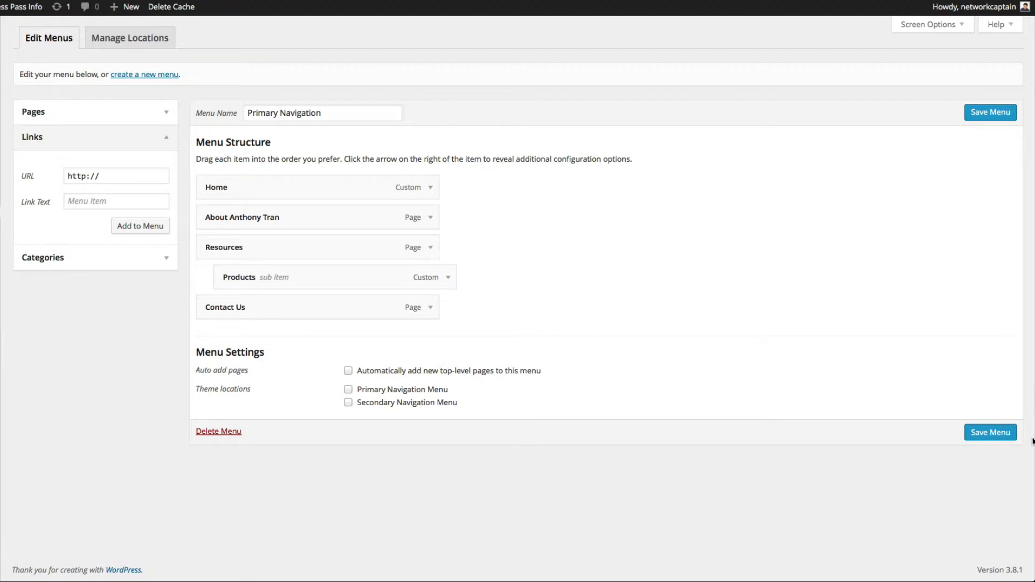
click(997, 438)
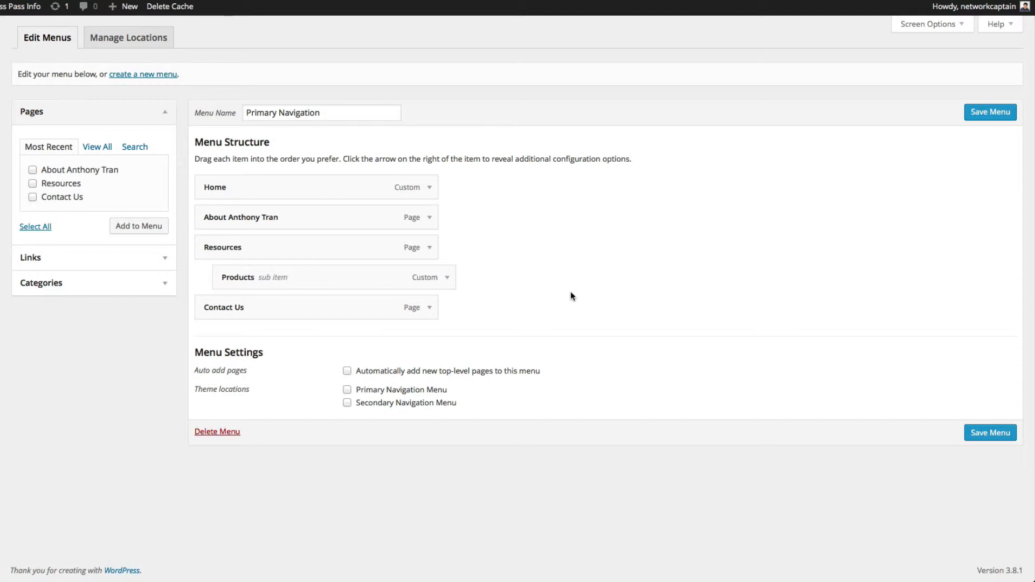
- Assign the Primary Navigation menu to the Primary Navigation Menu location, save, and view the result on the site
click(139, 39)
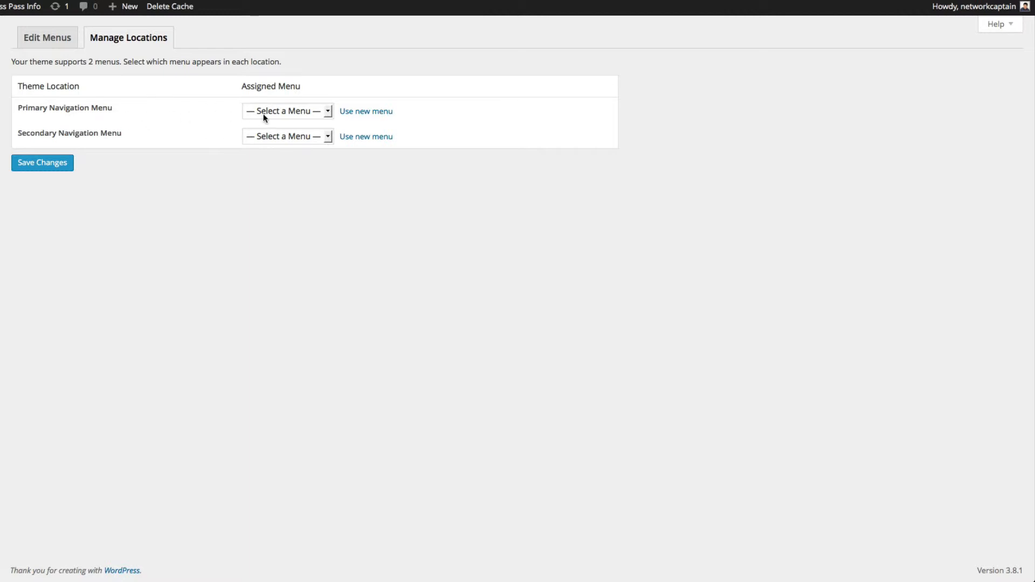
click(309, 112)
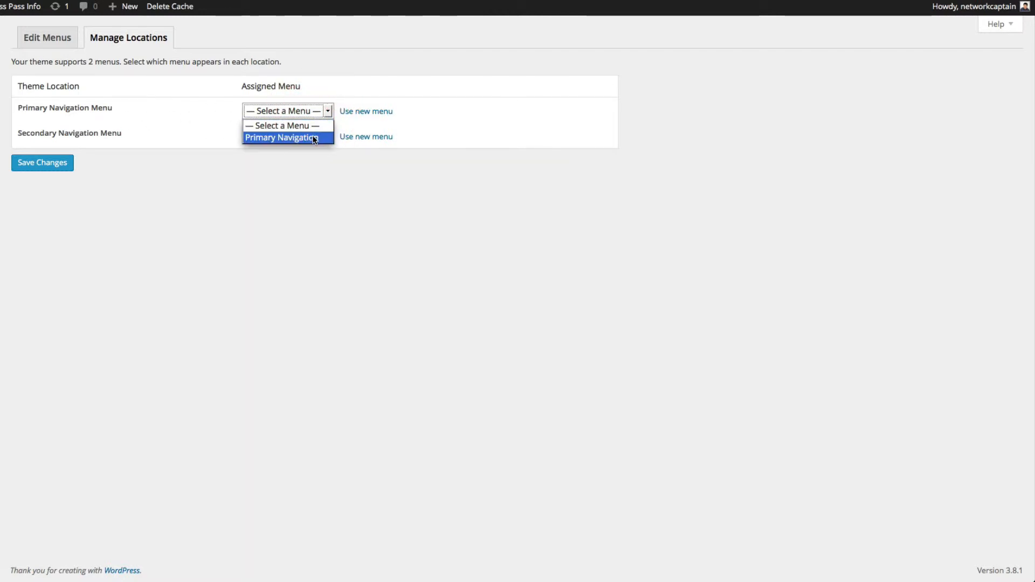
click(309, 137)
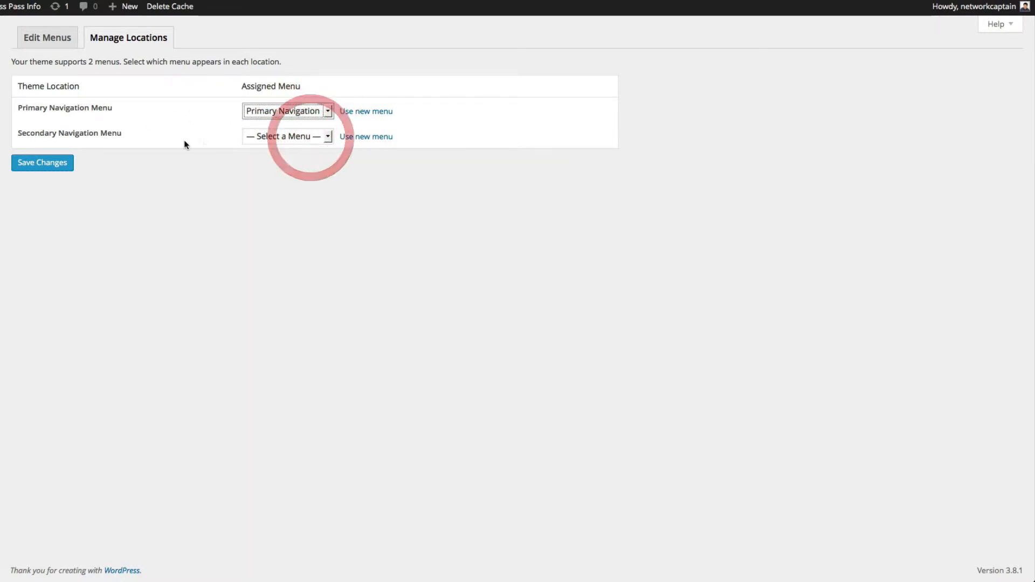
click(48, 169)
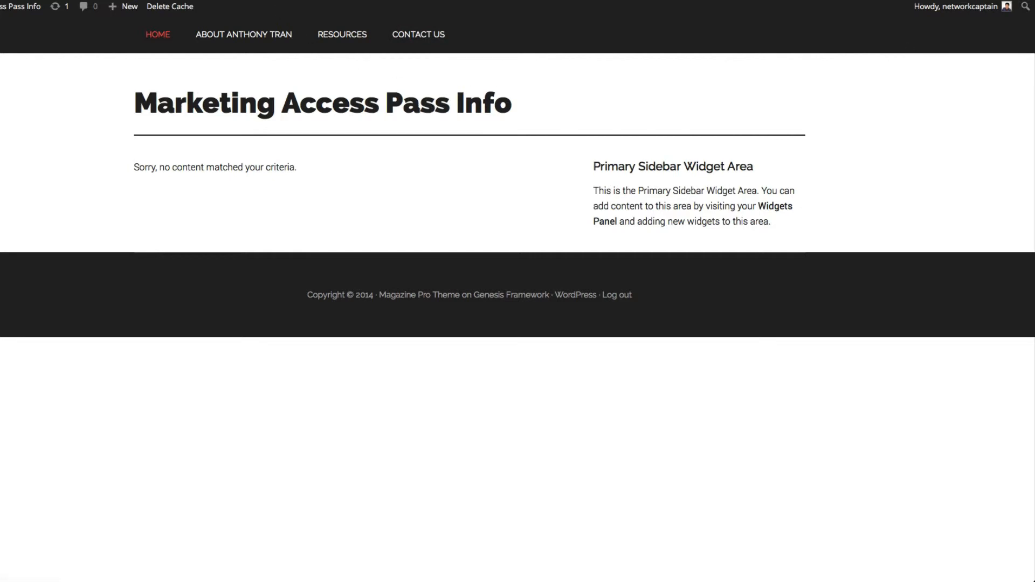
key(ctrl+shift+Tab)
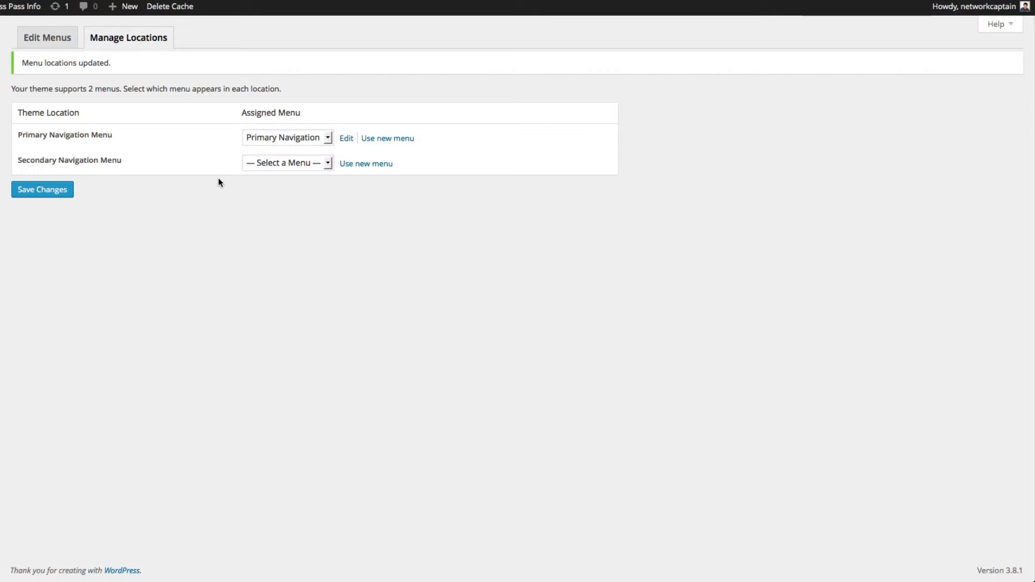
- Clear the Primary Navigation Menu location, assign the Primary Navigation menu to the Secondary Navigation Menu location, and save
click(330, 137)
click(318, 150)
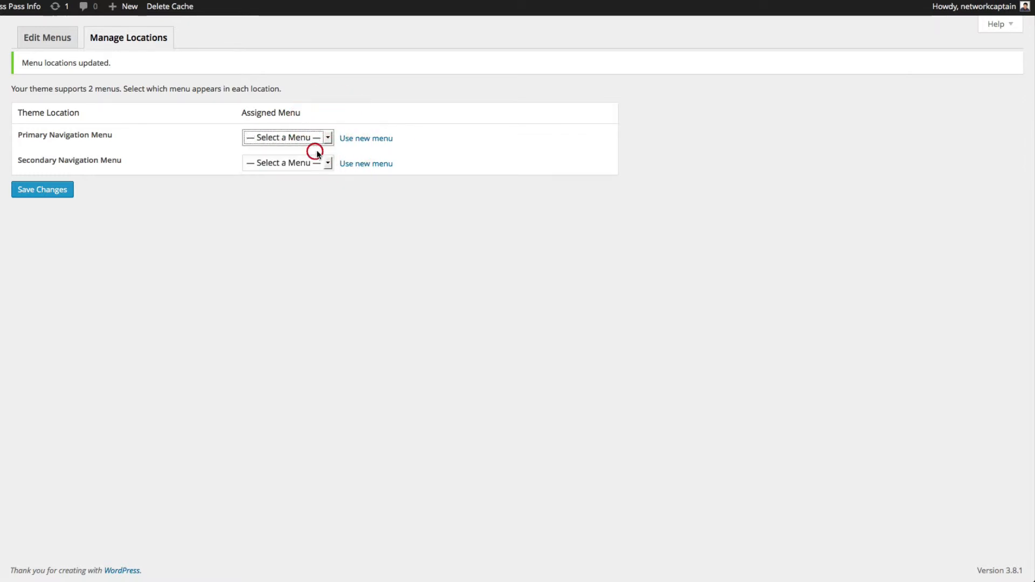
click(323, 162)
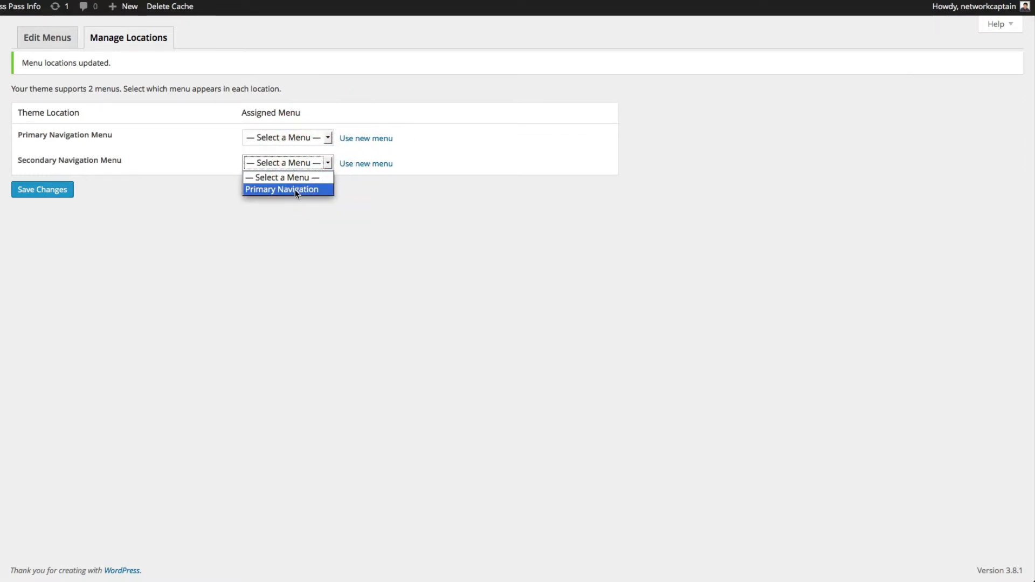
click(296, 189)
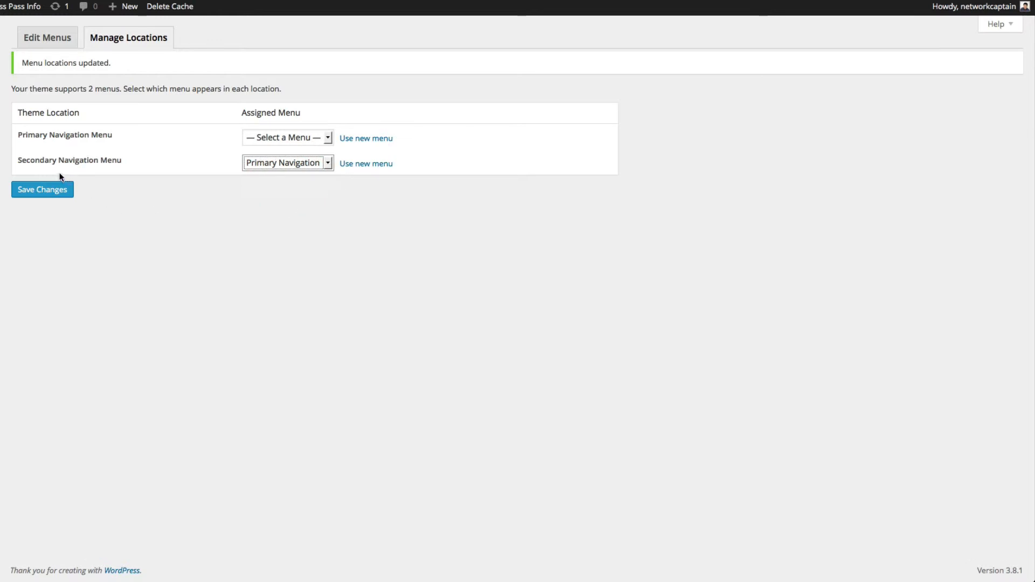
click(39, 192)
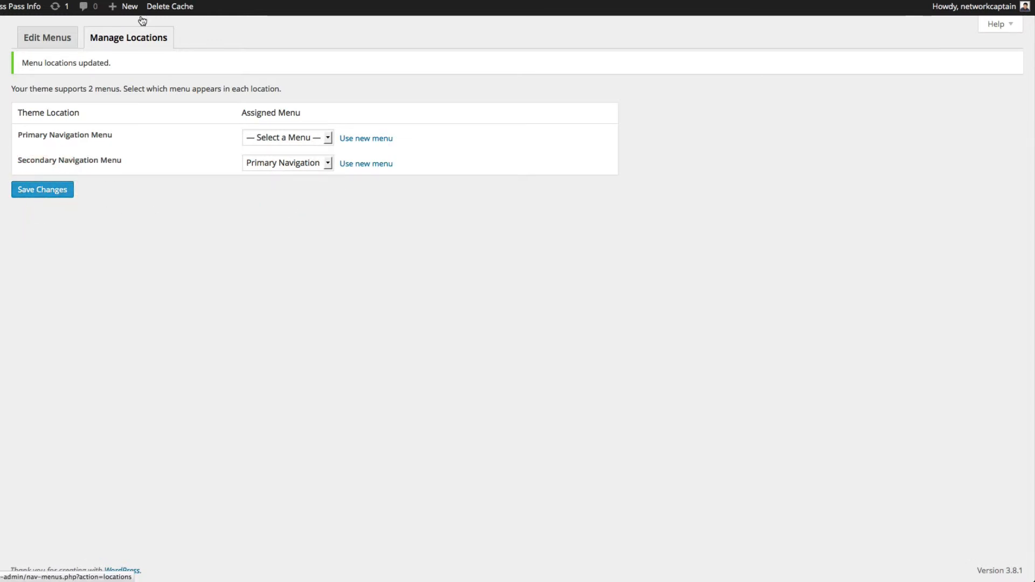
- Examine the navigation bar's placement on the live site and the submenu under Resources
click(344, 0)
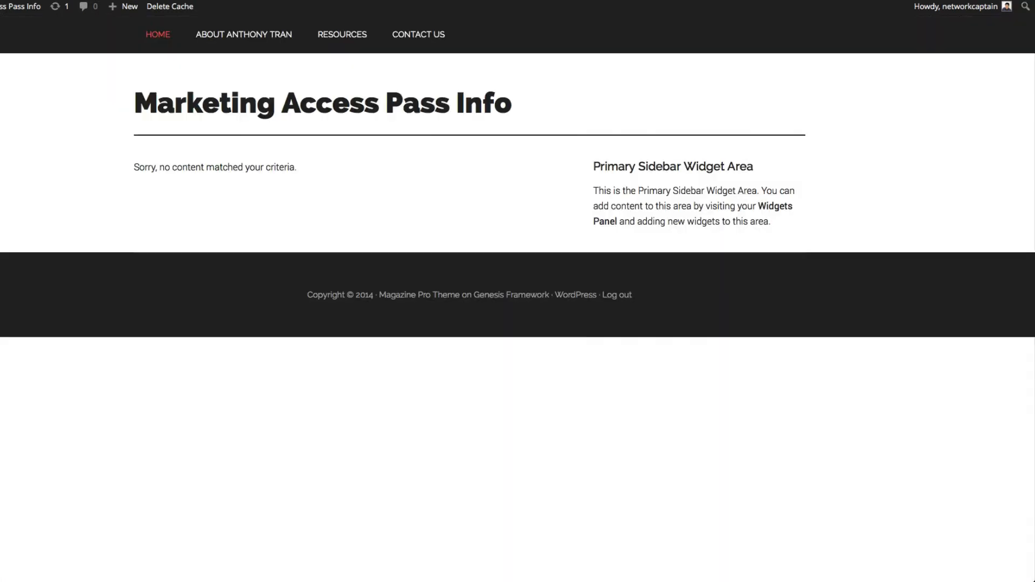
mouse_move(322, 56)
click(688, 0)
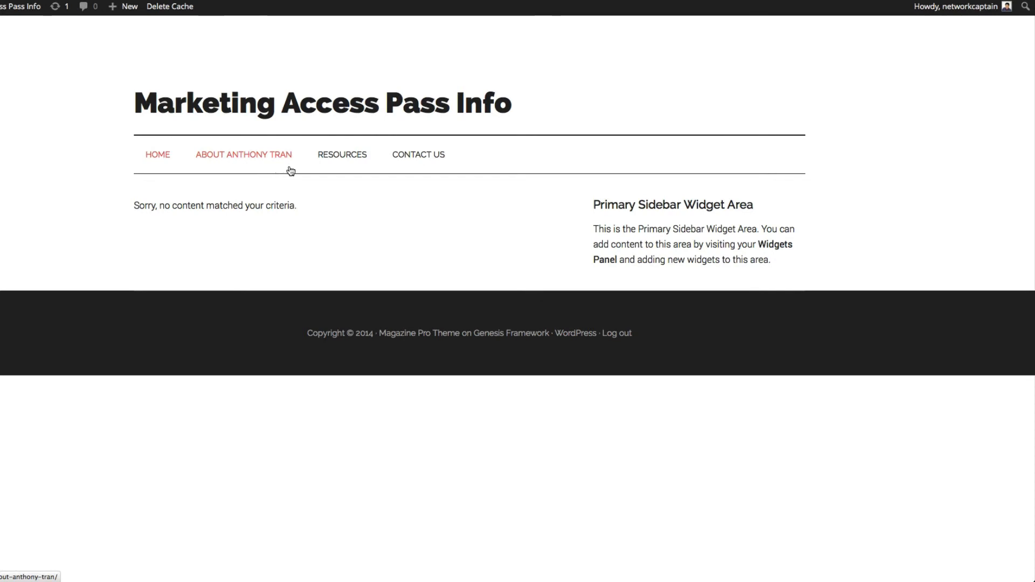
mouse_move(326, 169)
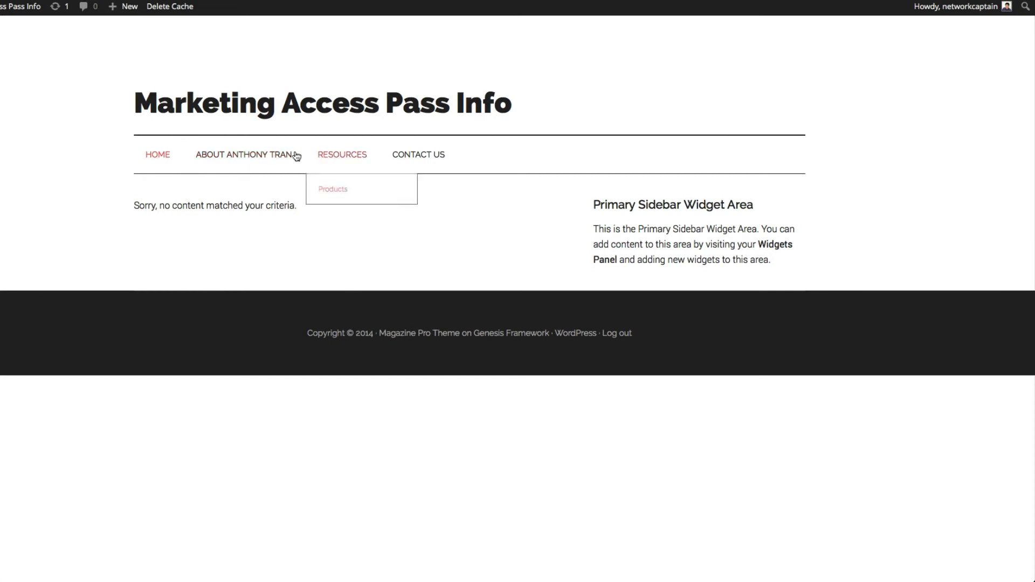
mouse_move(363, 156)
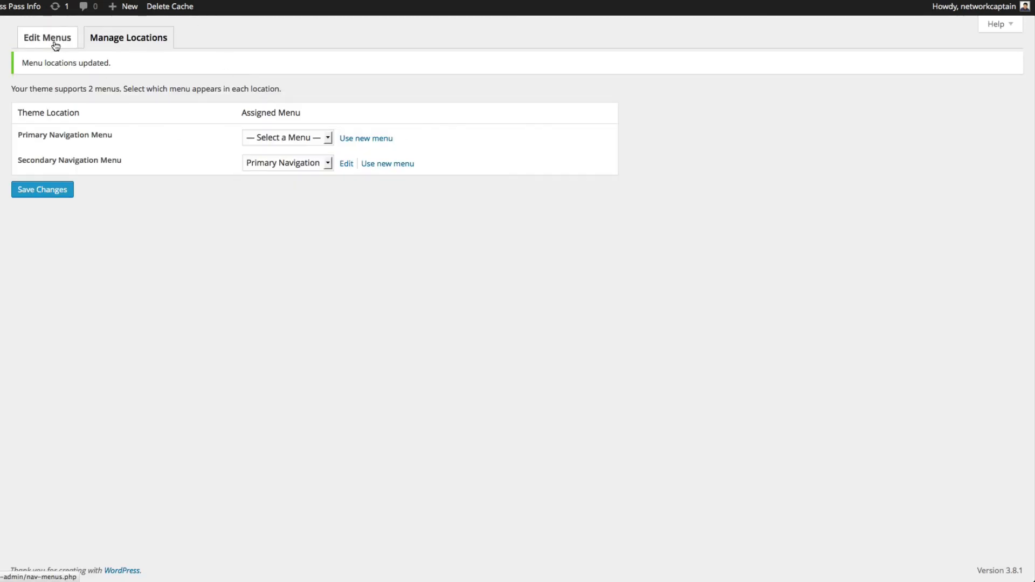
- In the menu editor, shorten the About page item's navigation label to "About"
click(56, 46)
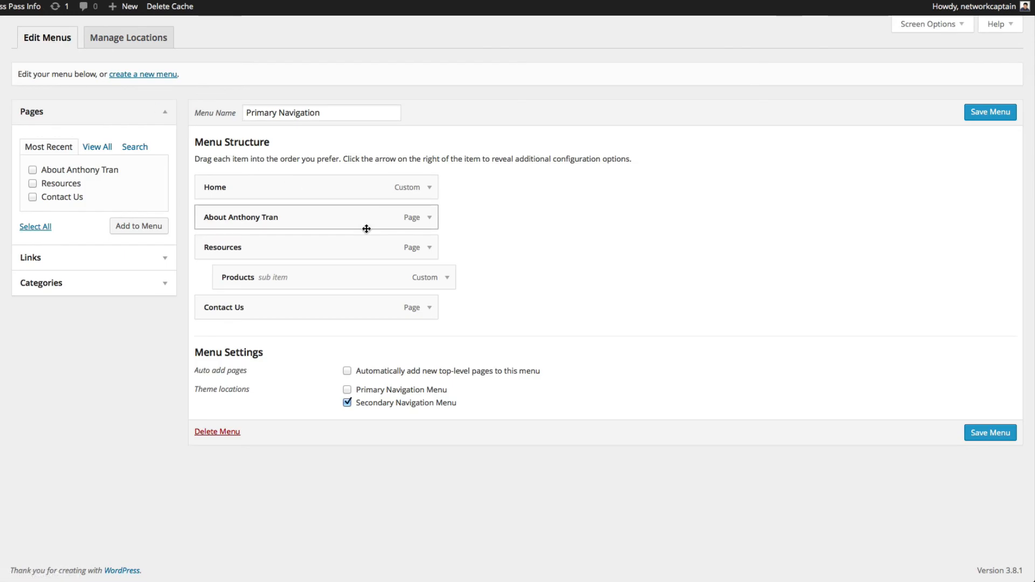
click(429, 219)
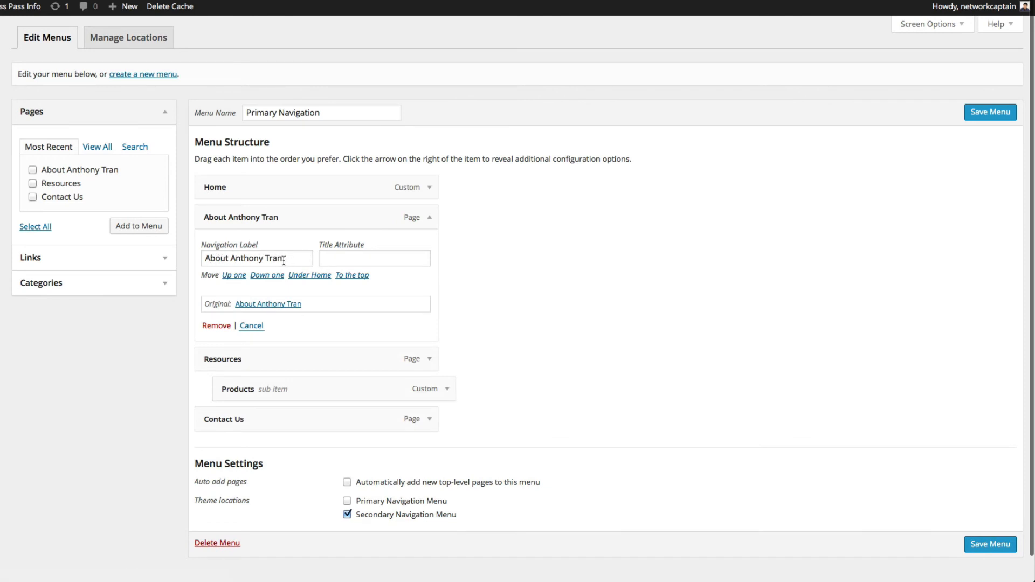
drag(283, 260, 233, 262)
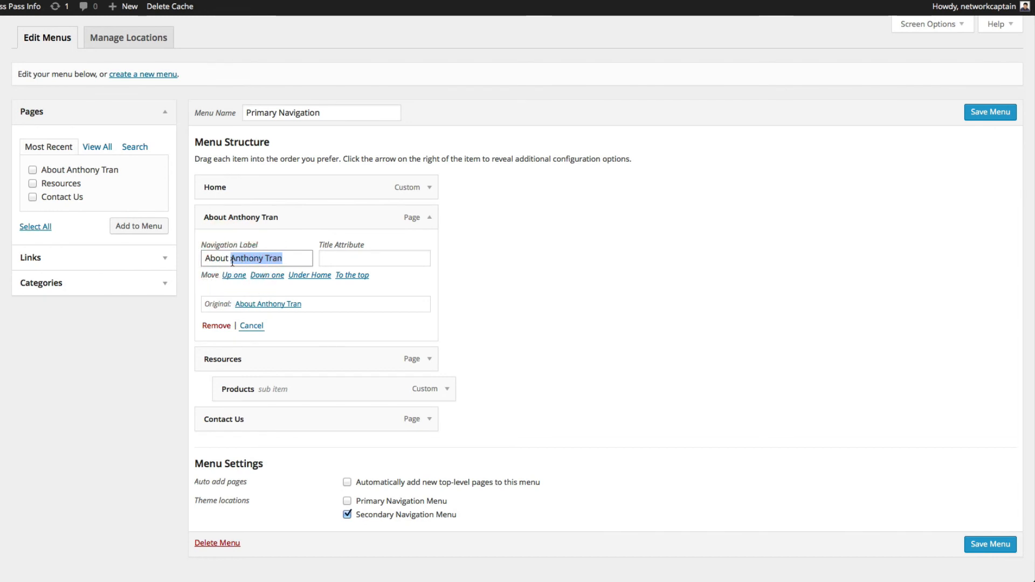
key(BackSpace)
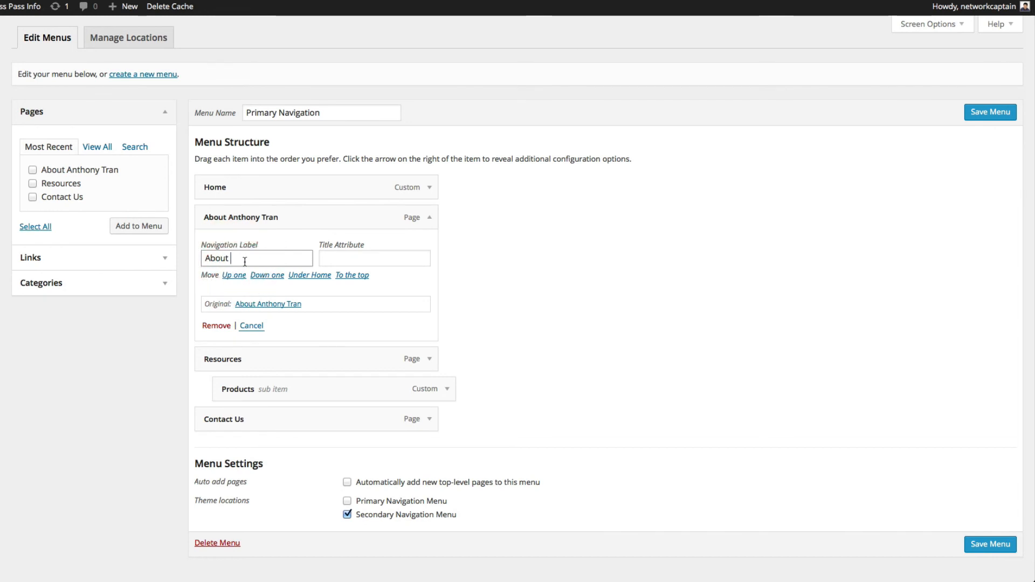
click(487, 286)
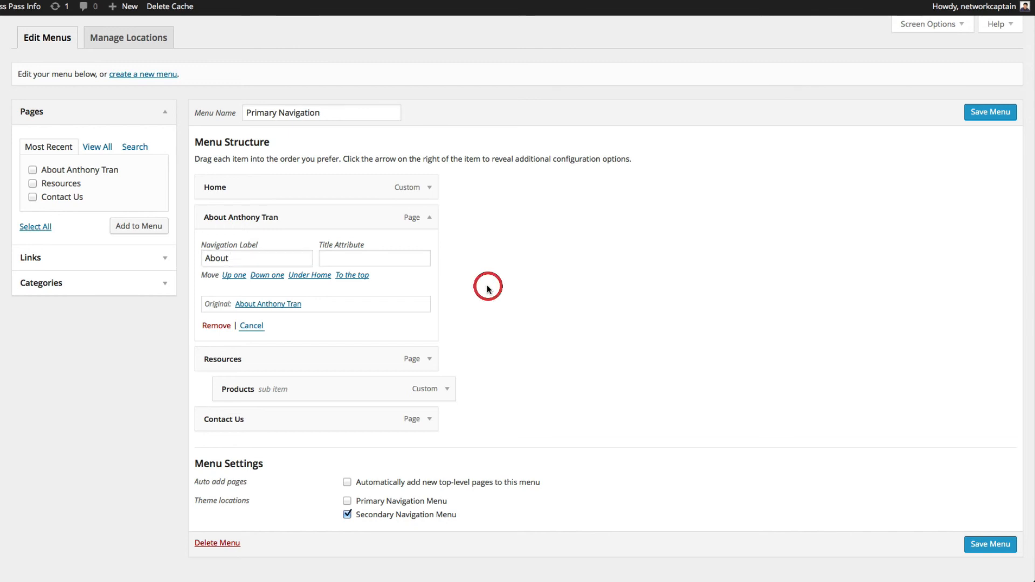
click(429, 218)
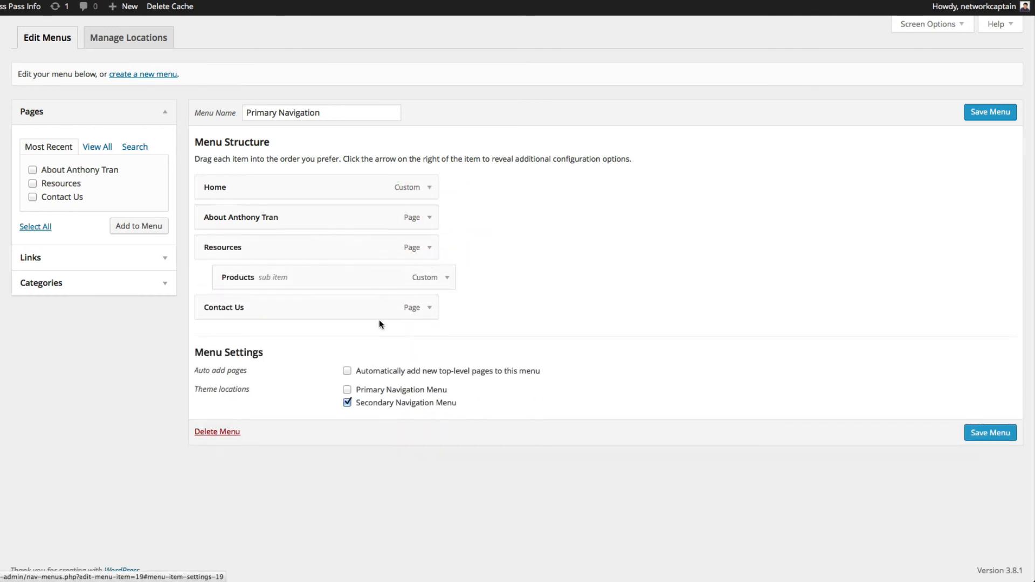
- Set the Contact Us item's navigation label to "Contact" and save the menu
click(430, 310)
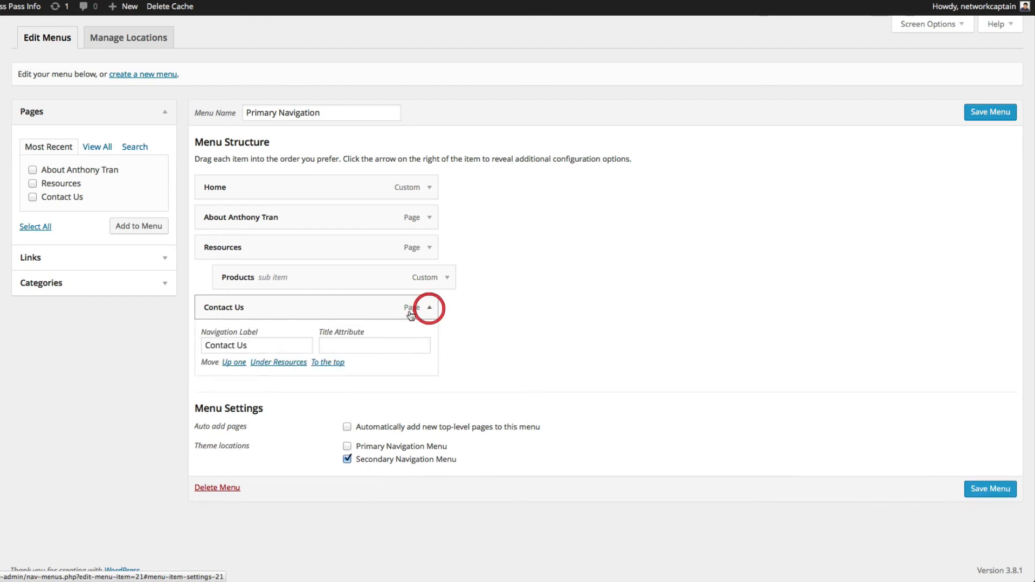
click(268, 348)
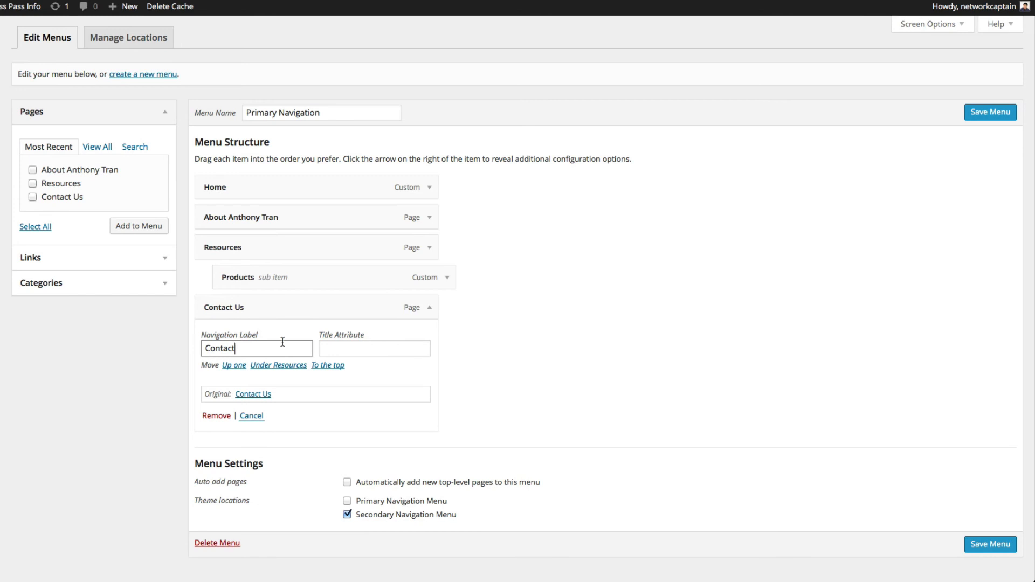
click(467, 362)
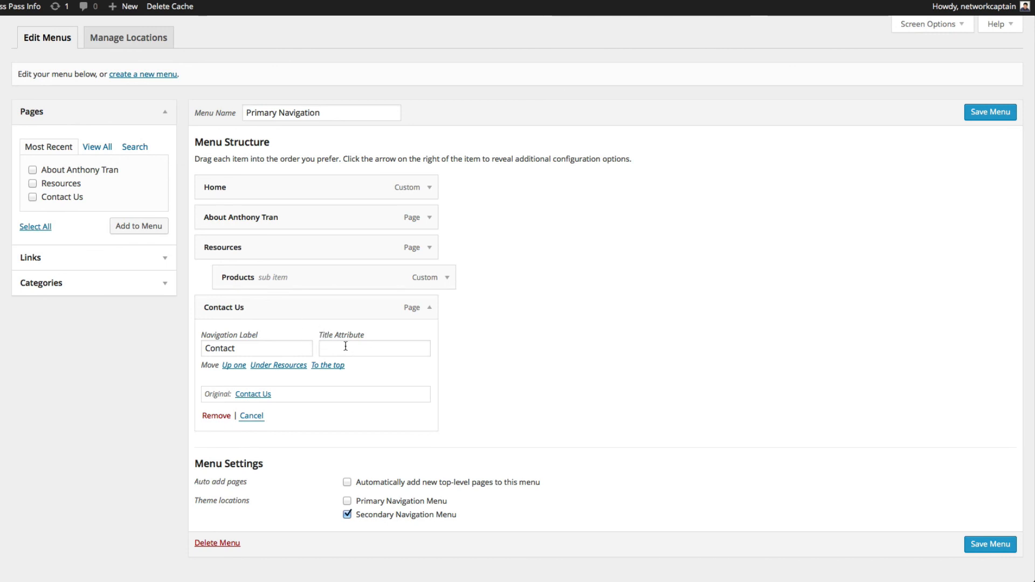
click(991, 546)
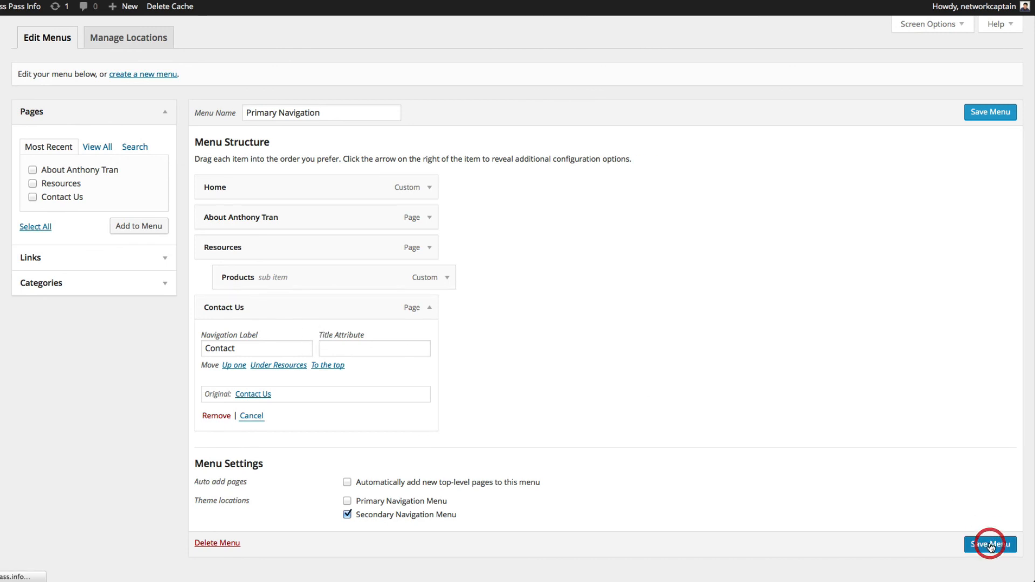